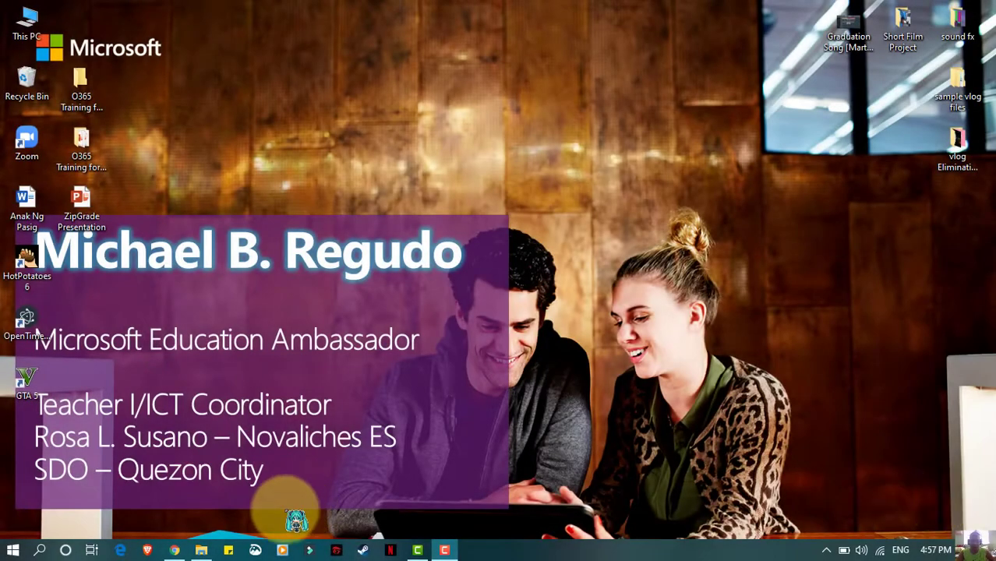
Launch Google Chrome from the Windows taskbar to reach the Google homepage
{"action": "left_click", "coordinate": [175, 550]}
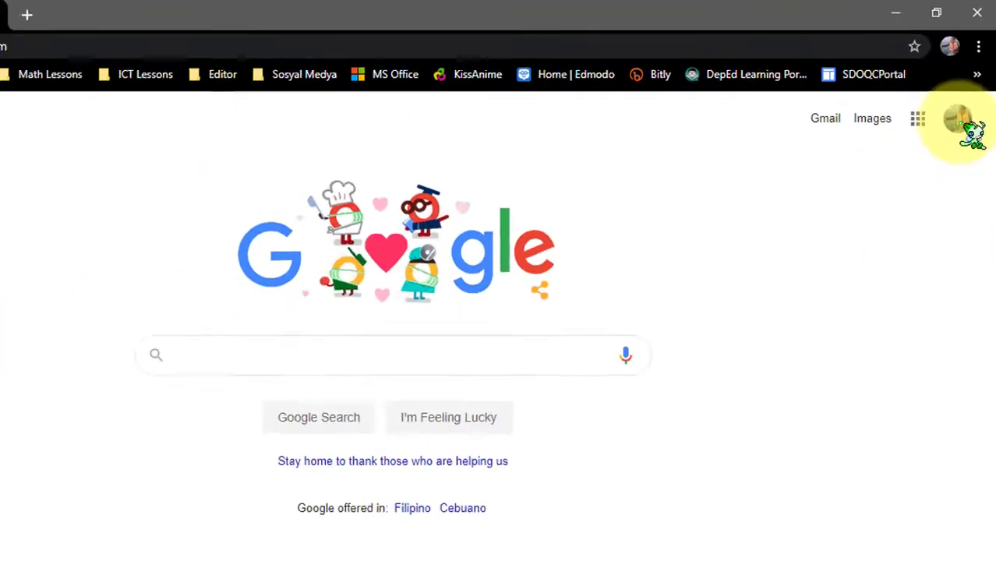
Add the DepEd work account to Chrome by entering its e-mail and password
{"action": "left_click", "coordinate": [910, 272]}
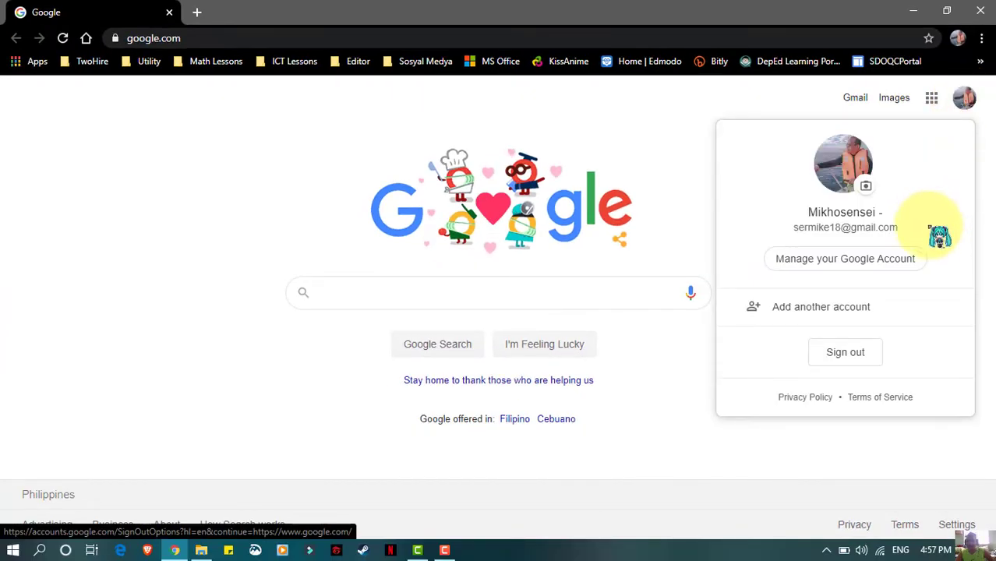
{"action": "left_click", "coordinate": [823, 316]}
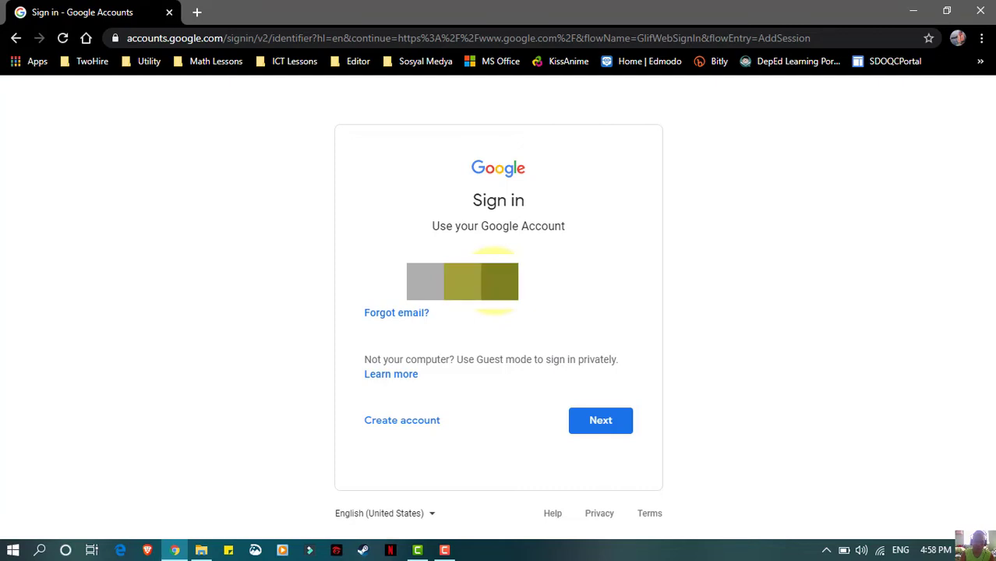
{"action": "key", "text": "Return"}
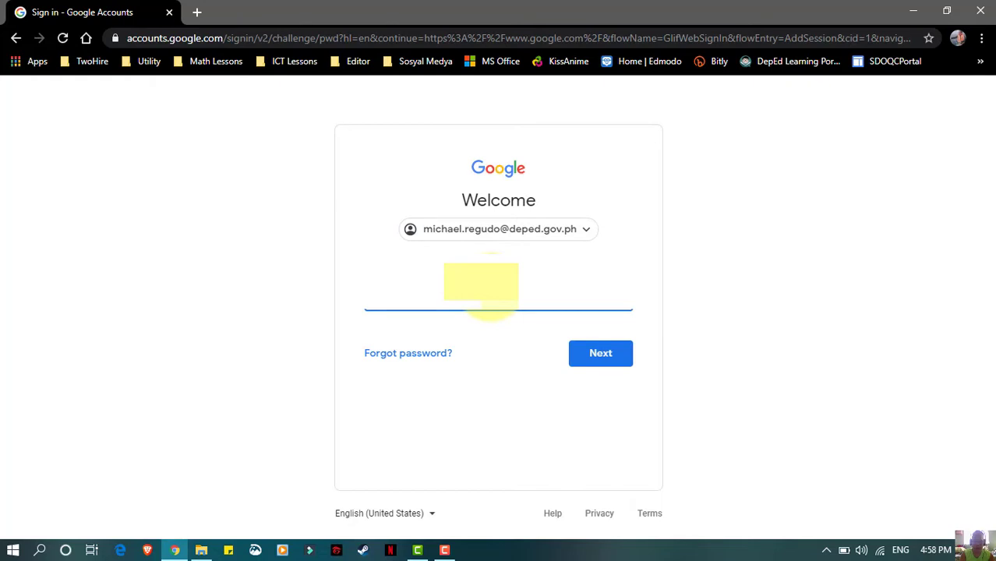
{"action": "key", "text": "Return"}
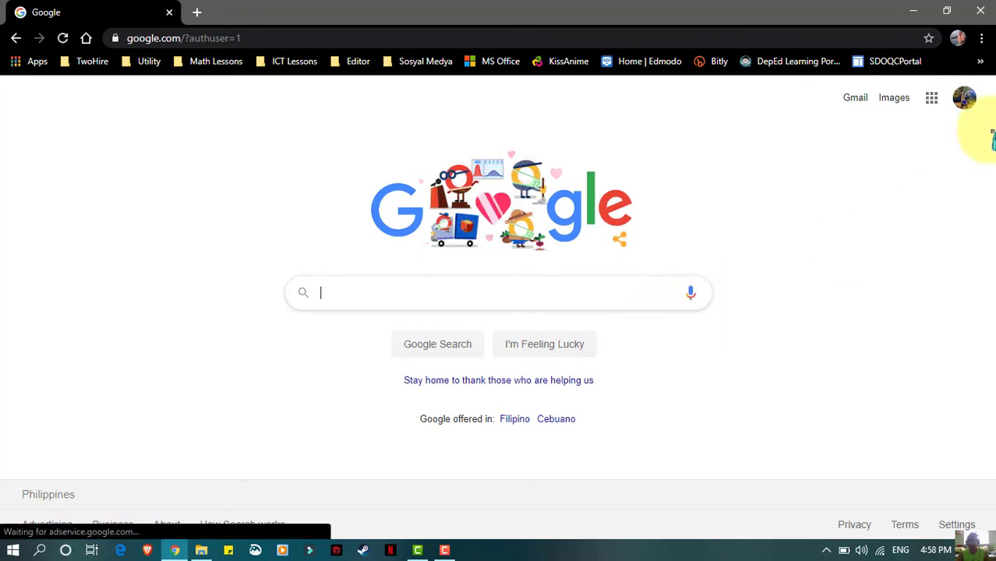
Open Google Meet from the Google apps launcher under the DepEd account
{"action": "left_click", "coordinate": [935, 102]}
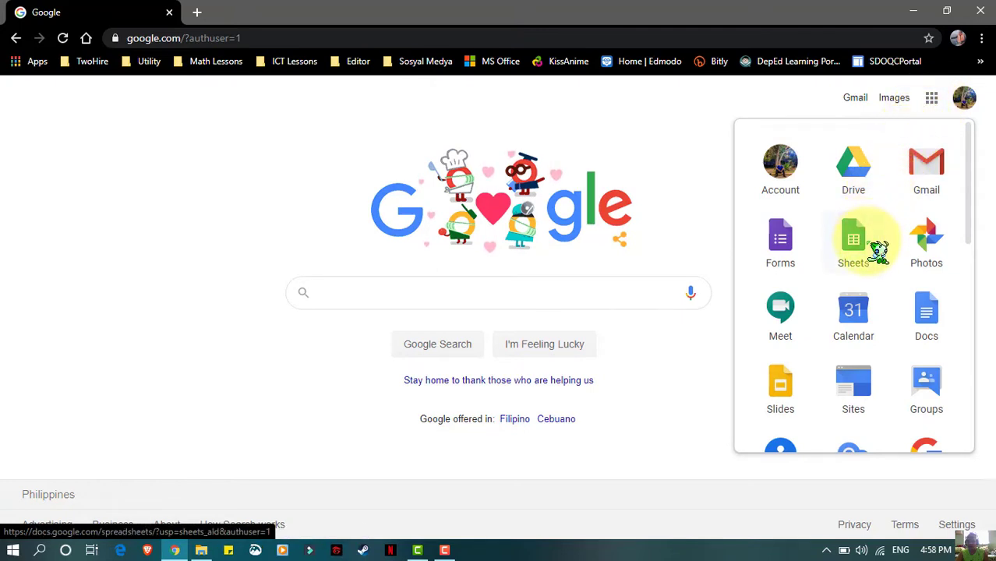
{"action": "scroll", "coordinate": [878, 249], "scroll_direction": "down", "scroll_amount": 4}
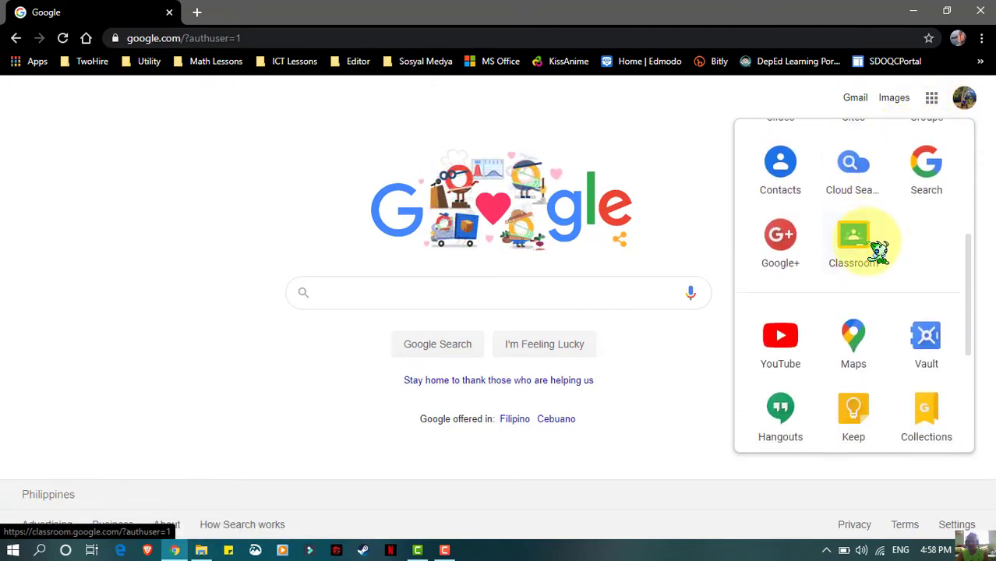
{"action": "scroll", "coordinate": [879, 250], "scroll_direction": "down", "scroll_amount": 3}
{"action": "scroll", "coordinate": [878, 249], "scroll_direction": "up", "scroll_amount": 3}
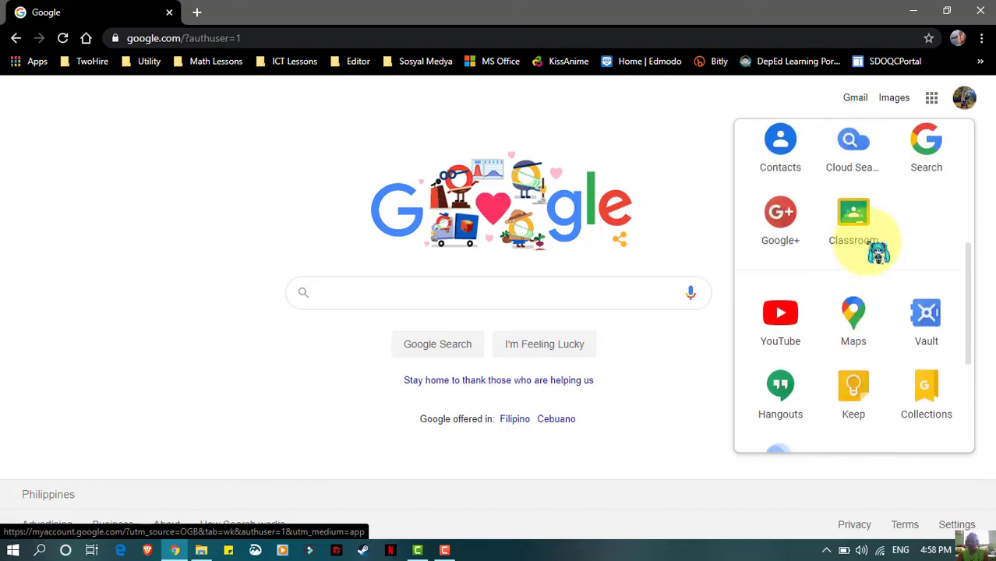
{"action": "scroll", "coordinate": [878, 251], "scroll_direction": "up", "scroll_amount": 4}
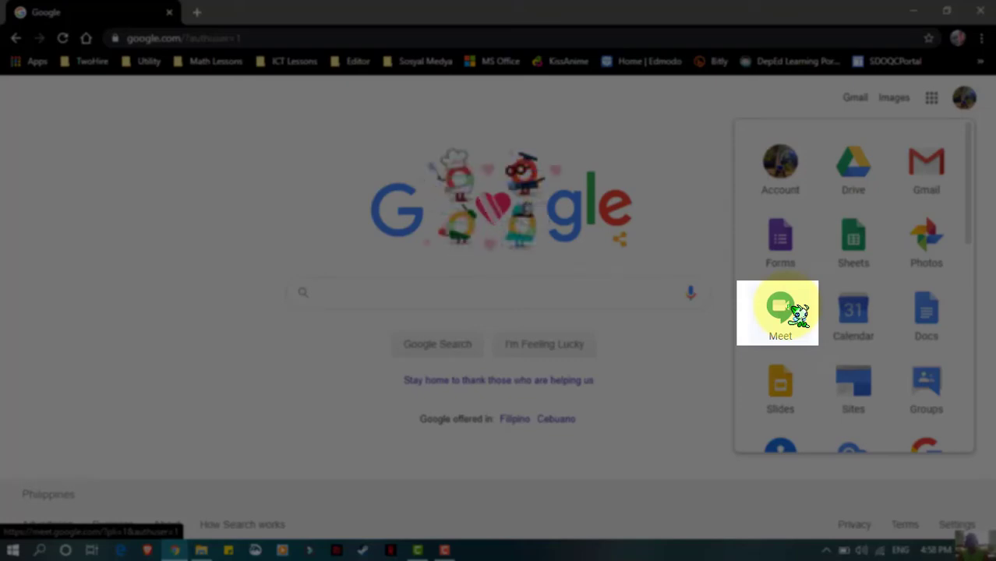
{"action": "left_click", "coordinate": [787, 315]}
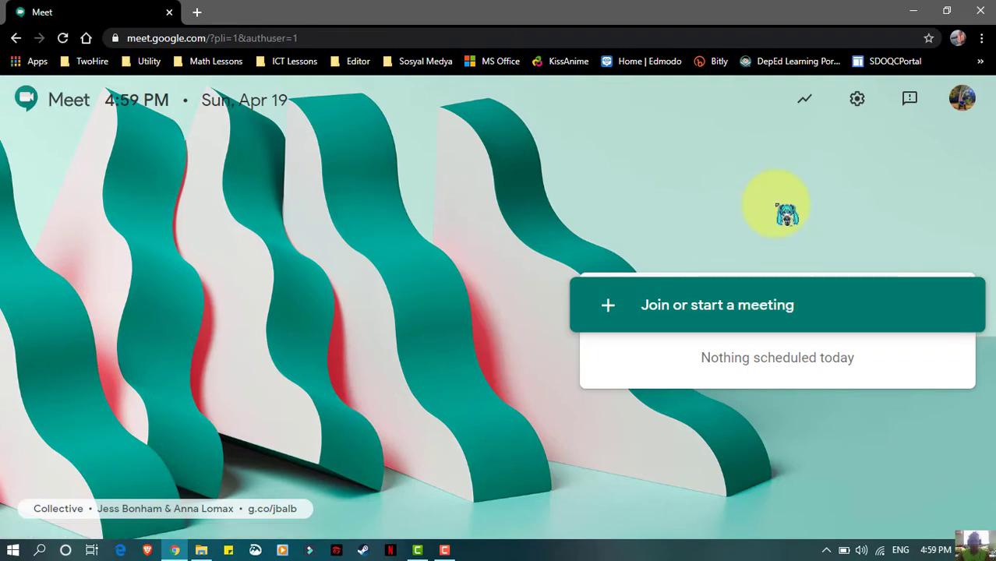
Start a meeting with the nickname 'kinderchecking' and continue to its pre-join screen
{"action": "left_click", "coordinate": [707, 318]}
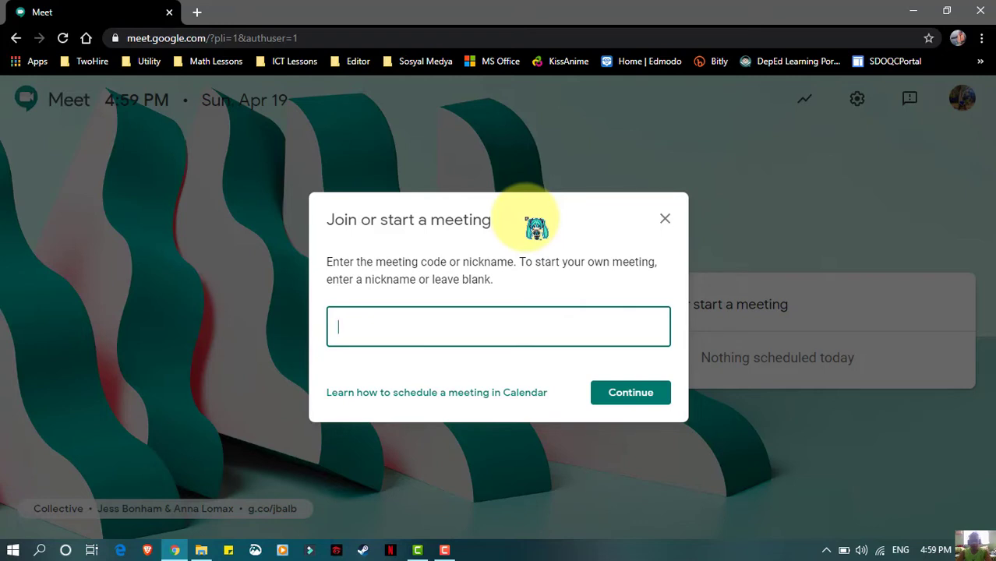
{"action": "left_click", "coordinate": [422, 229]}
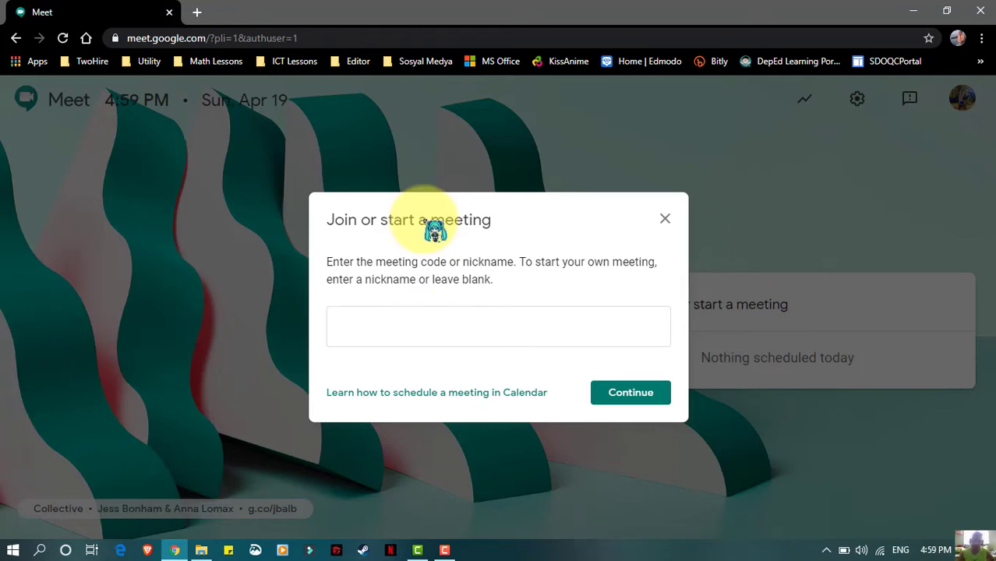
{"action": "left_click", "coordinate": [428, 329]}
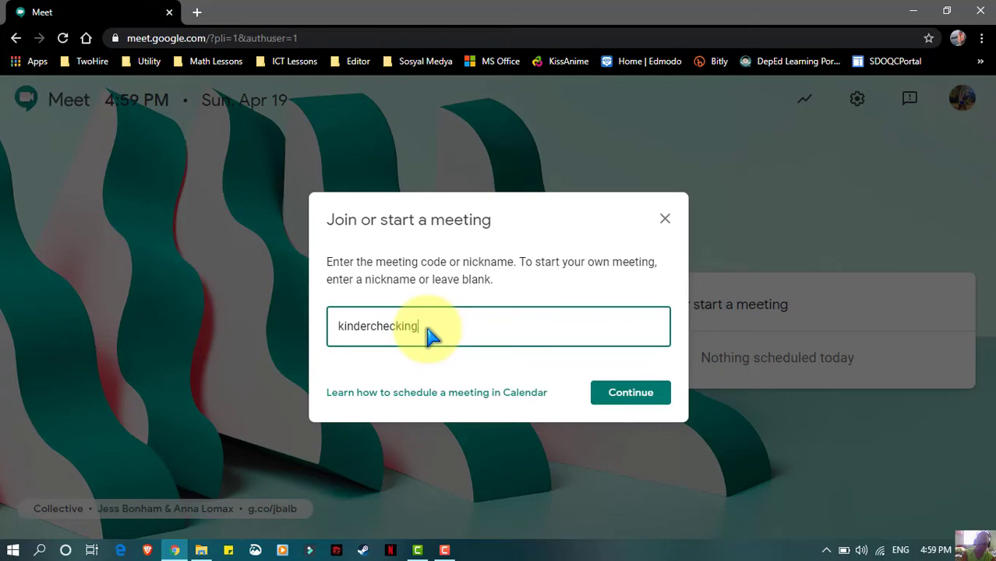
{"action": "left_click", "coordinate": [654, 399]}
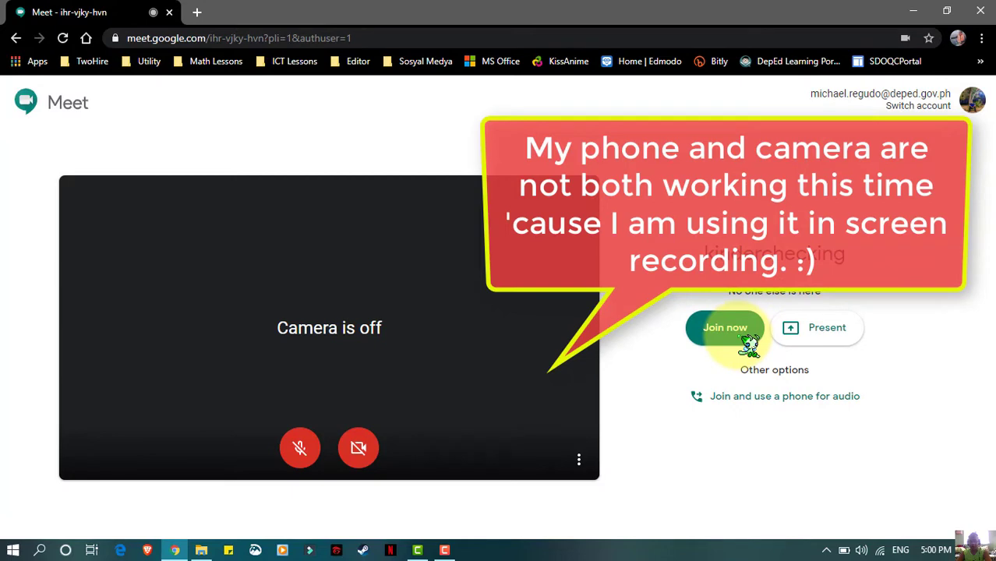
Unmute the microphone, join 'kinderchecking', and highlight the meeting code in Add others
{"action": "left_click", "coordinate": [298, 451]}
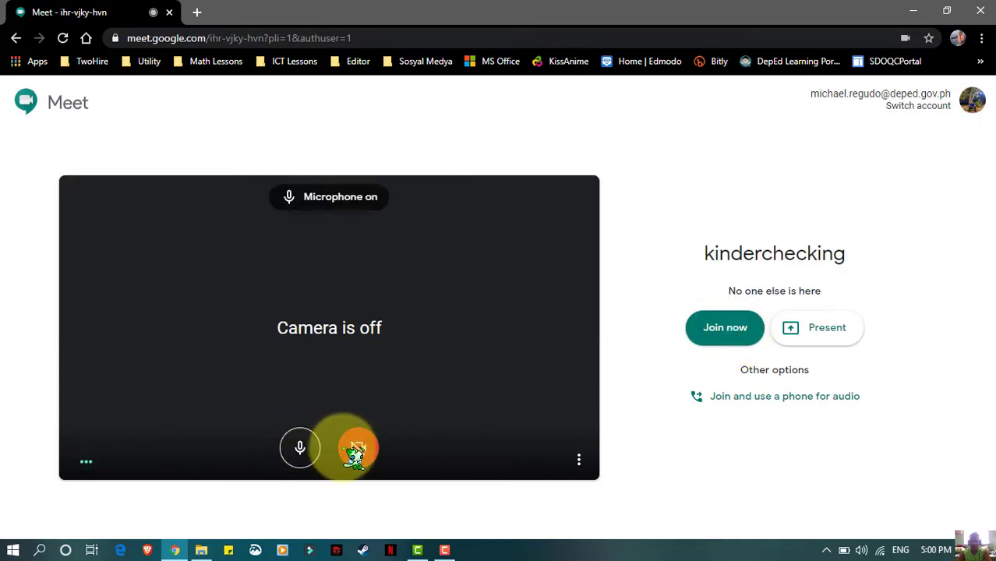
{"action": "left_click", "coordinate": [740, 334]}
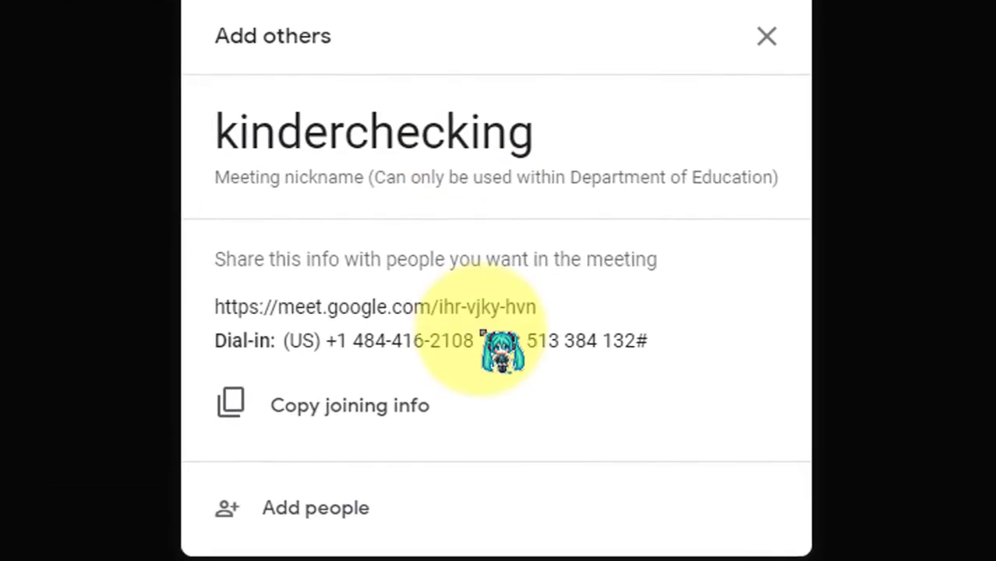
{"action": "left_click_drag", "start_coordinate": [545, 310], "coordinate": [439, 315]}
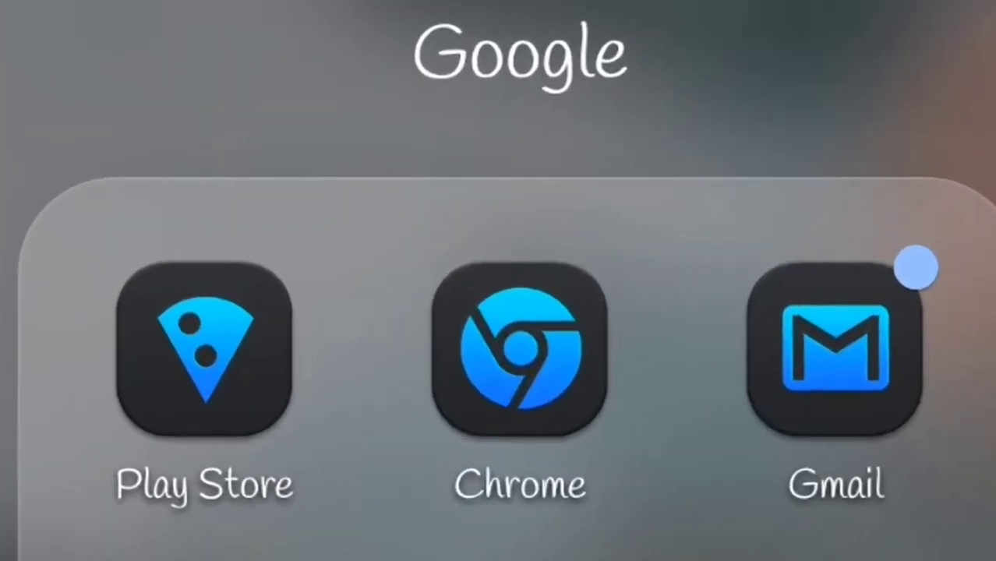
Search the Play Store for 'google meet' and confirm it shows Open, already installed
{"action": "left_click", "coordinate": [204, 344]}
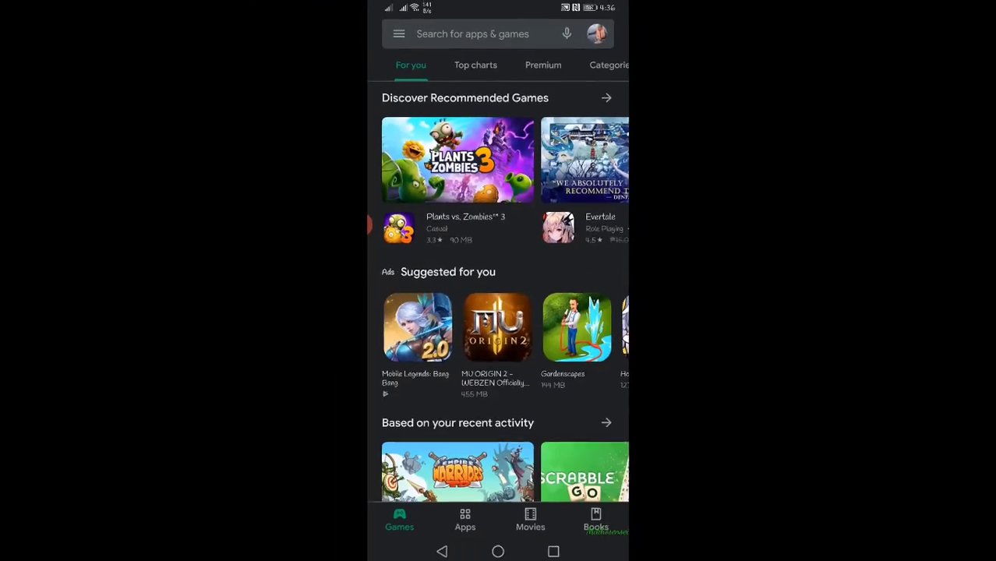
{"action": "left_click", "coordinate": [489, 36]}
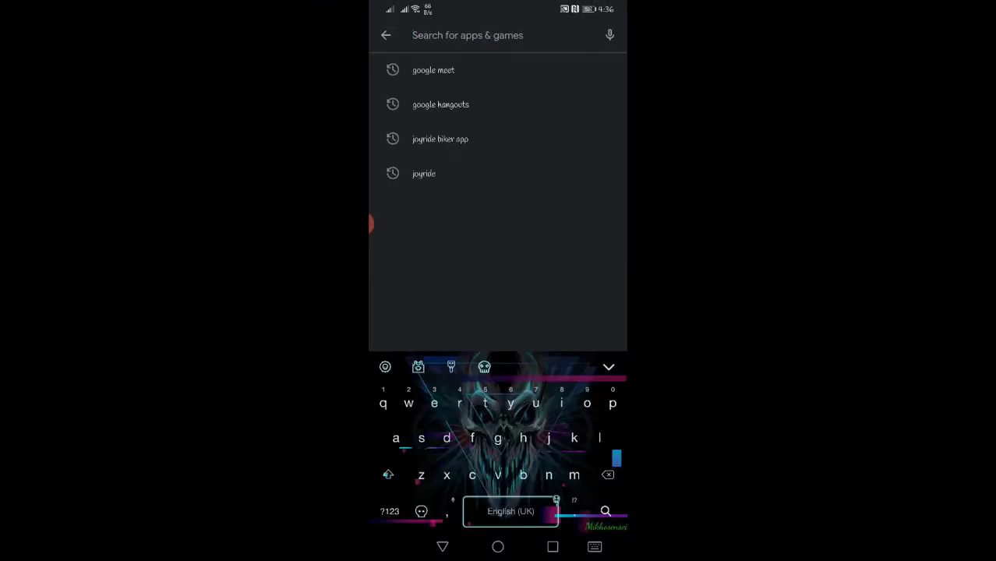
{"action": "left_click", "coordinate": [423, 71]}
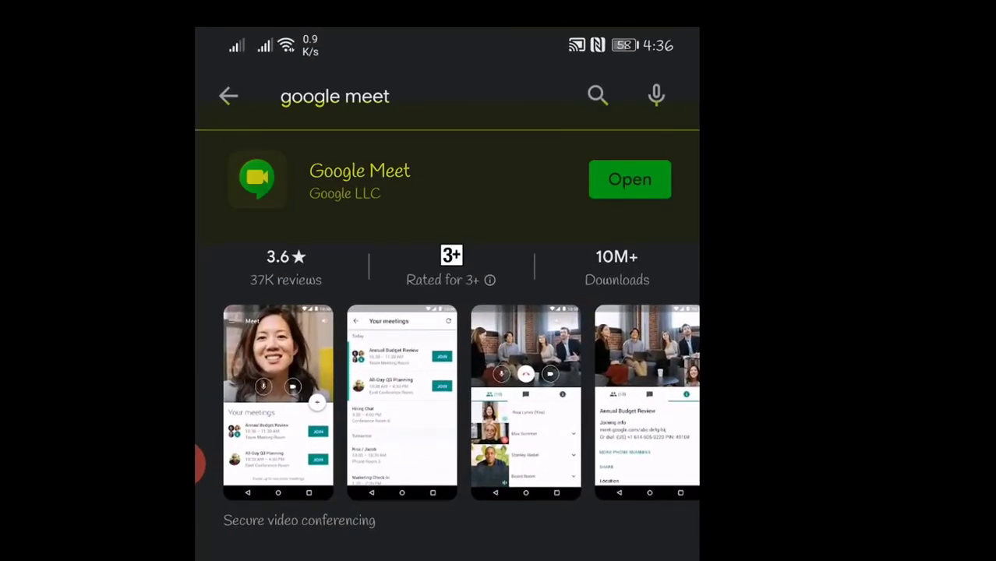
{"action": "left_click_drag", "start_coordinate": [349, 214], "coordinate": [222, 143]}
{"action": "left_click_drag", "start_coordinate": [251, 100], "coordinate": [334, 298]}
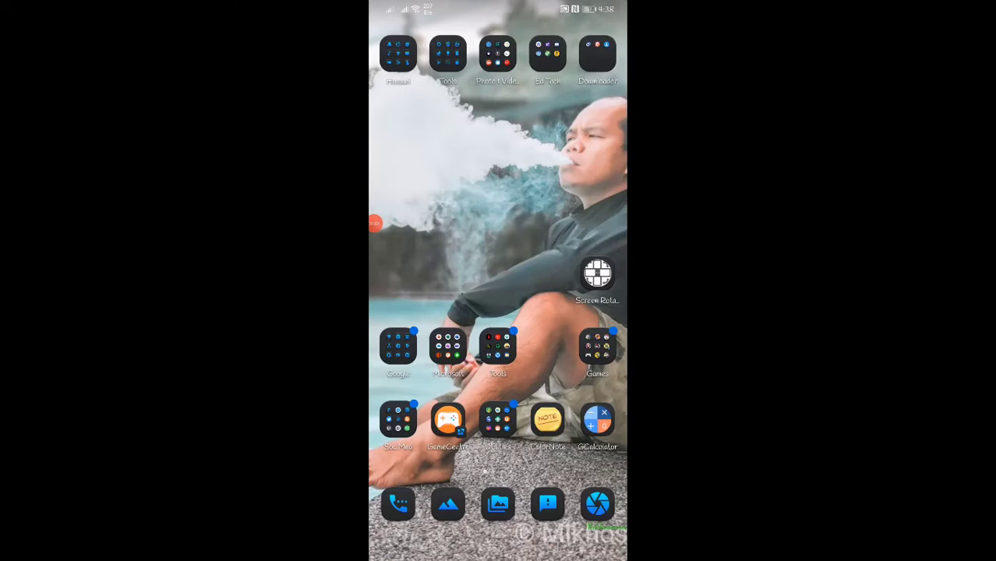
Launch Meet from the Soc Med folder, then open and close its side menu
{"action": "left_click", "coordinate": [398, 421]}
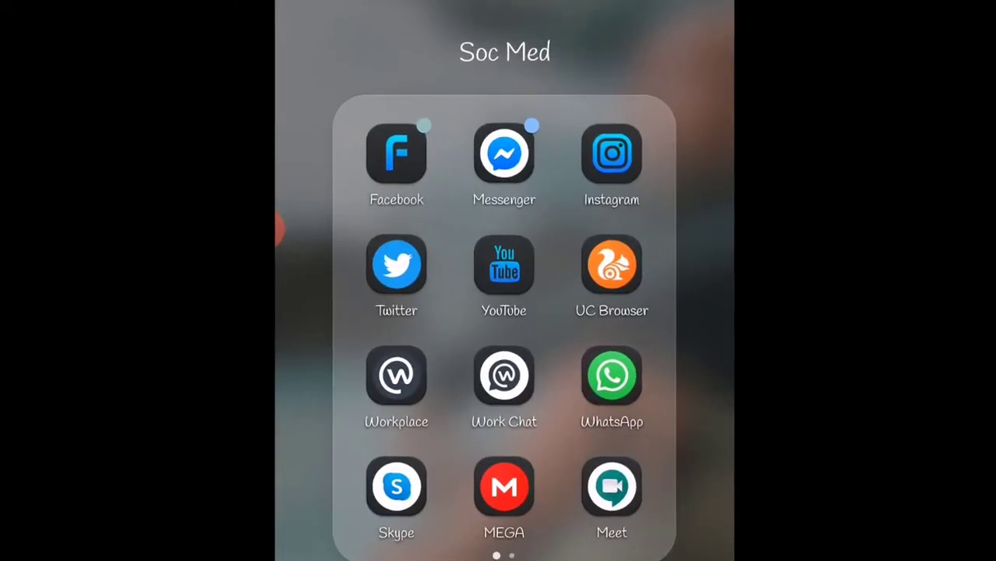
{"action": "left_click", "coordinate": [611, 488]}
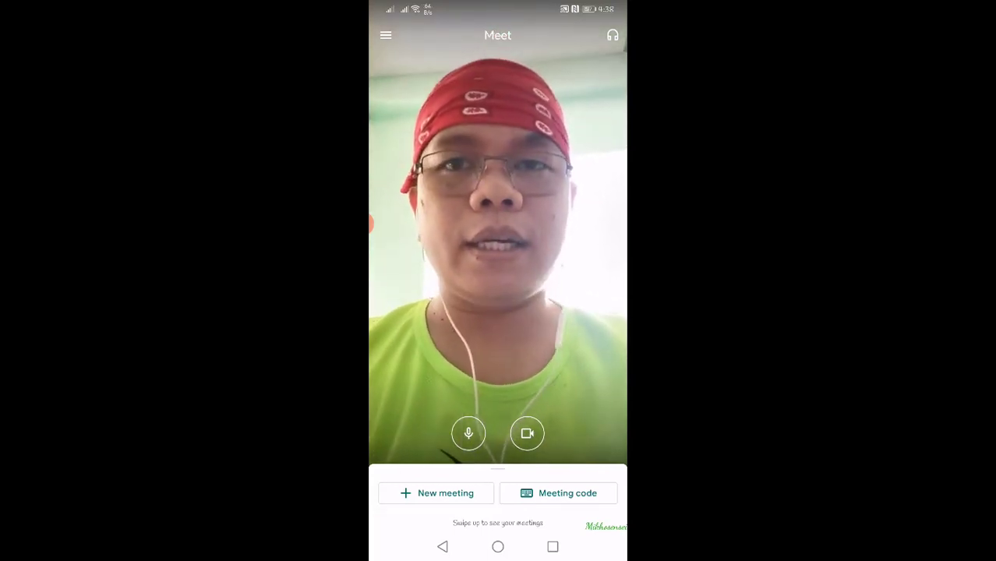
{"action": "left_click", "coordinate": [385, 35]}
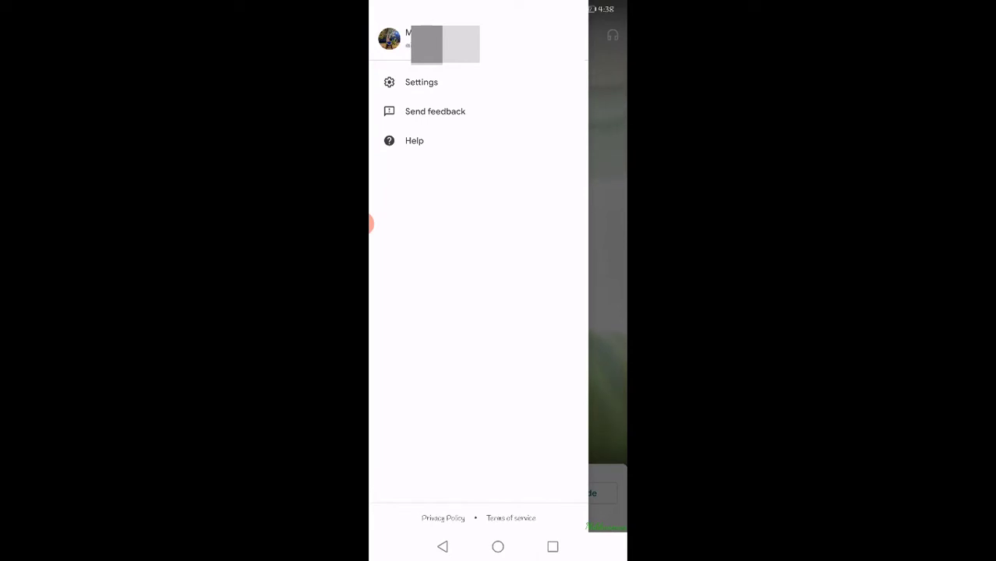
{"action": "key", "text": "Escape"}
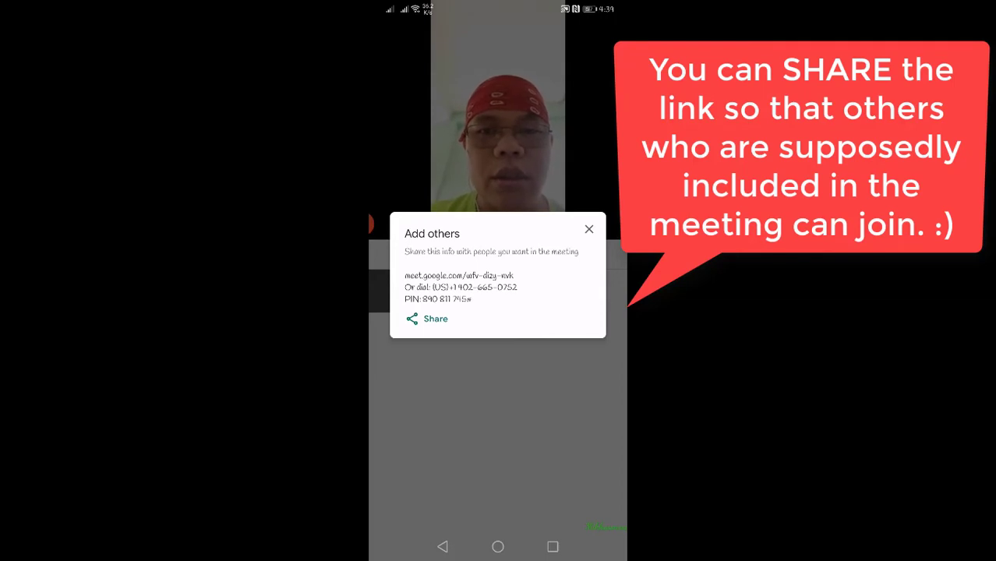
Share the meeting's join link from the Add others dialog
{"action": "left_click", "coordinate": [427, 319]}
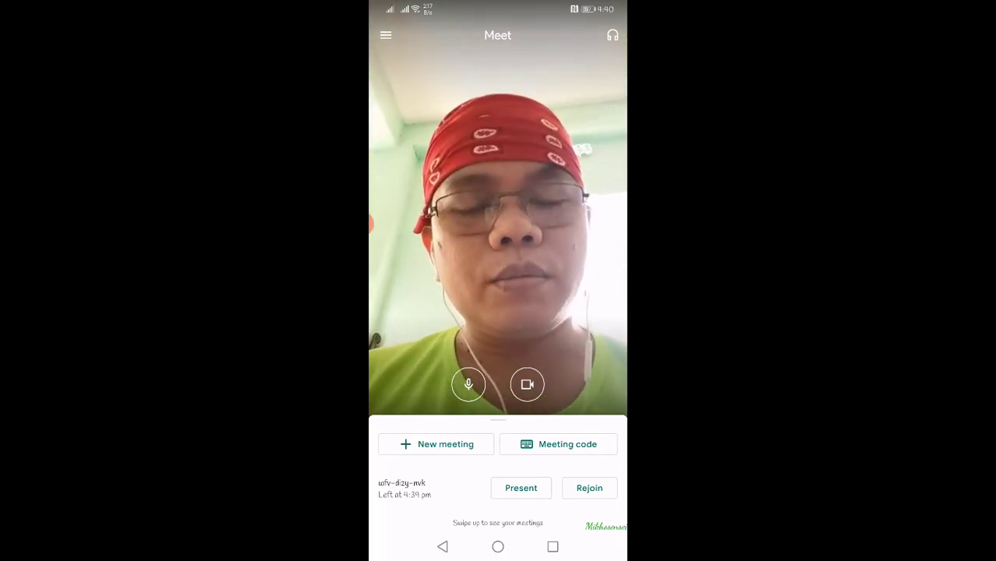
{"action": "left_click", "coordinate": [558, 445]}
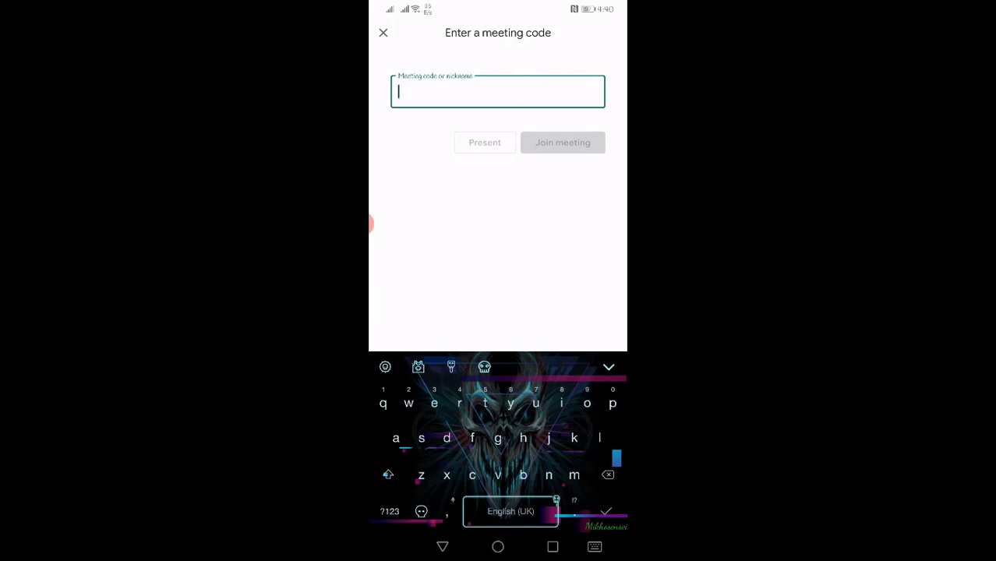
{"action": "left_click", "coordinate": [383, 32]}
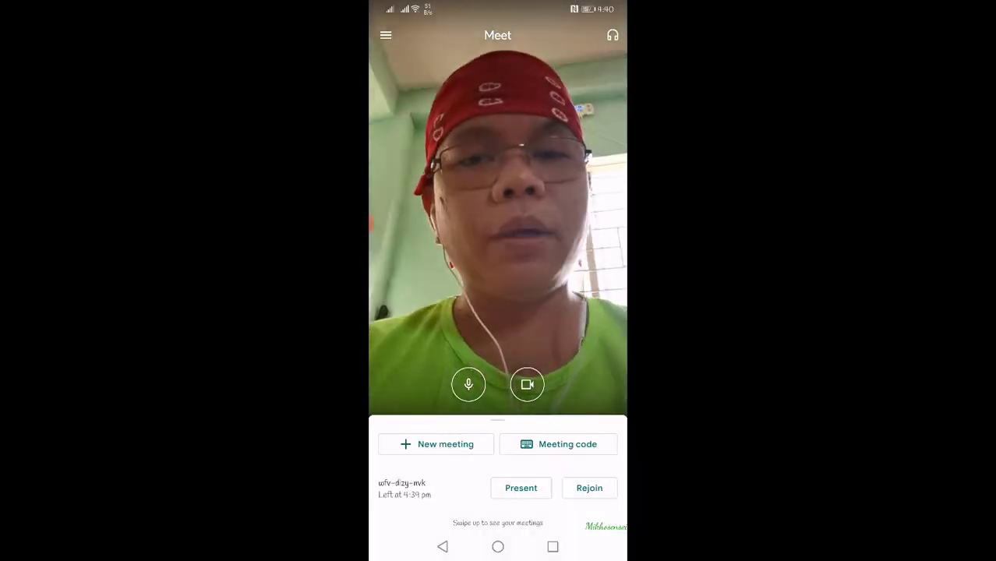